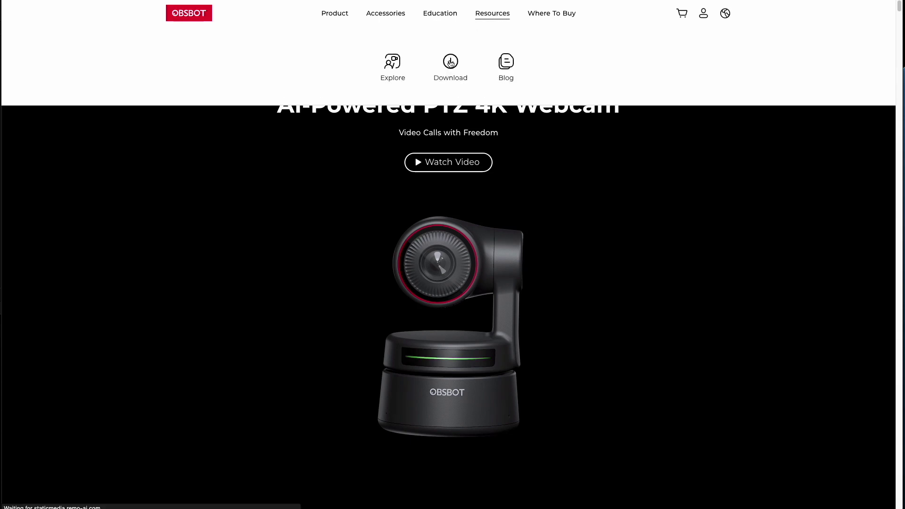
# Open the OBSBOT Tiny 4K download page in Chrome and start downloading the Tiny 4K Firmware.
pyautogui.click(450, 63)
pyautogui.scroll(-1, 292, 319)
pyautogui.click(293, 319)
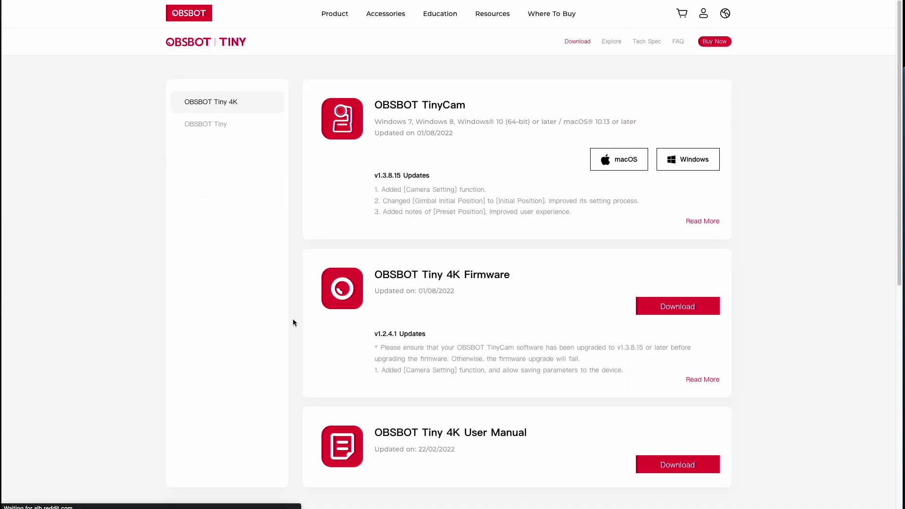
pyautogui.click(684, 310)
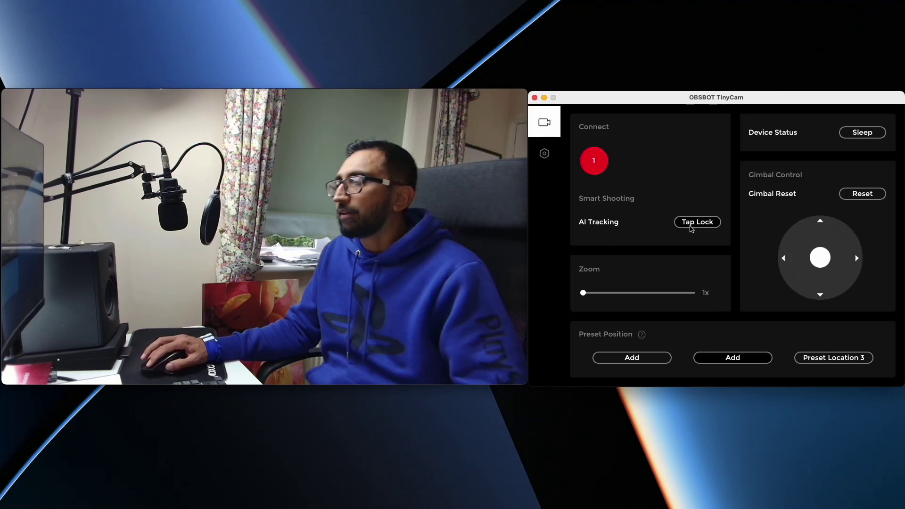
# Set AI tracking to Tap Lock, sleep and resume the camera, then reset the gimbal.
pyautogui.click(690, 226)
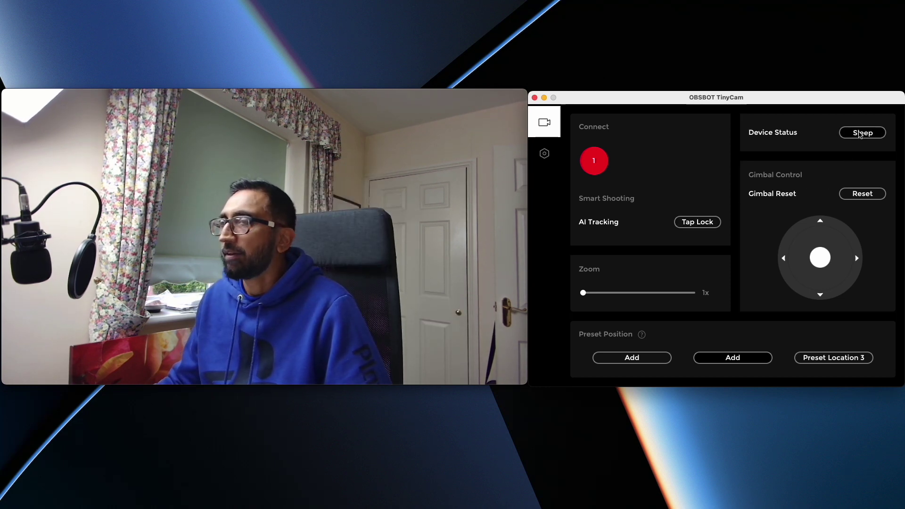
pyautogui.click(859, 134)
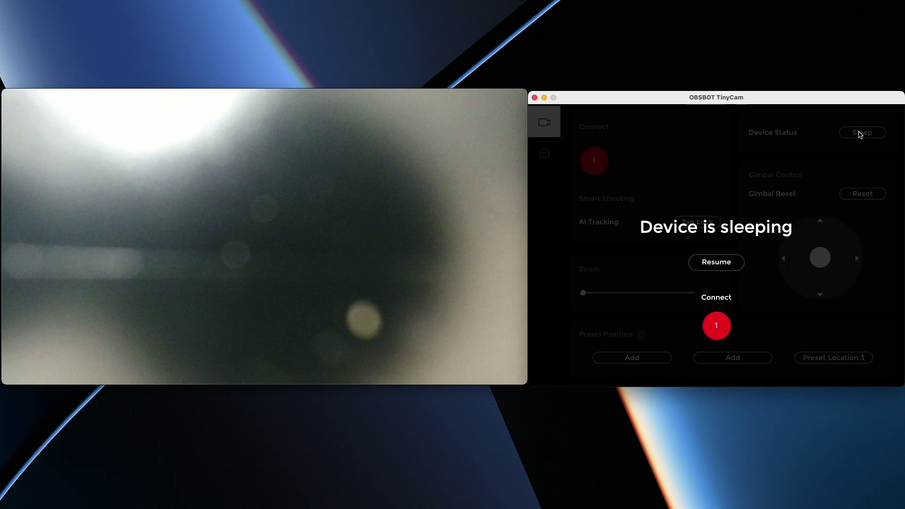
pyautogui.click(716, 262)
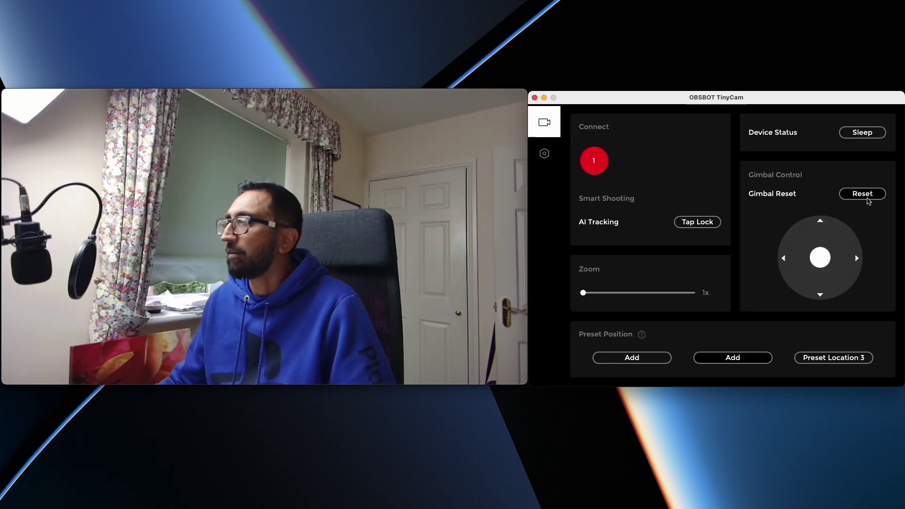
pyautogui.click(868, 199)
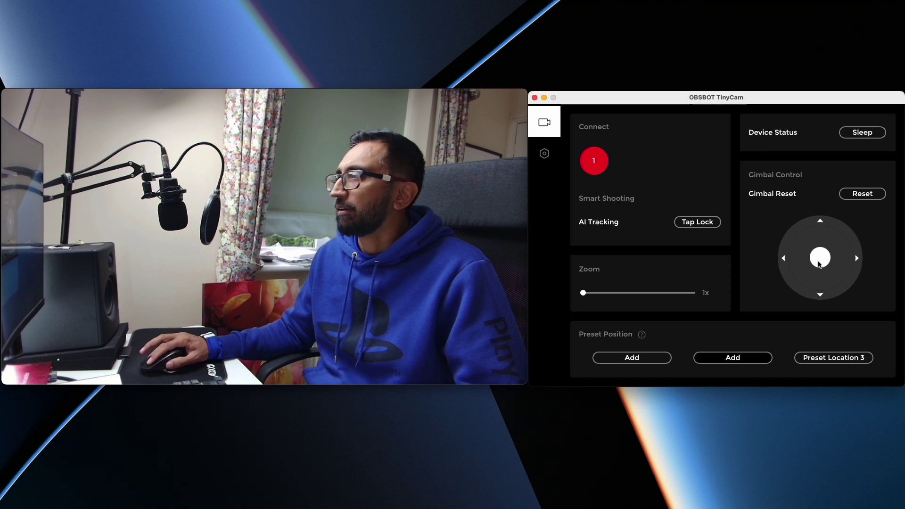
# Pan the view slightly, nudge zoom back to 1x, and tilt the camera down toward the desk.
pyautogui.moveTo(819, 263); pyautogui.dragTo(826, 262)
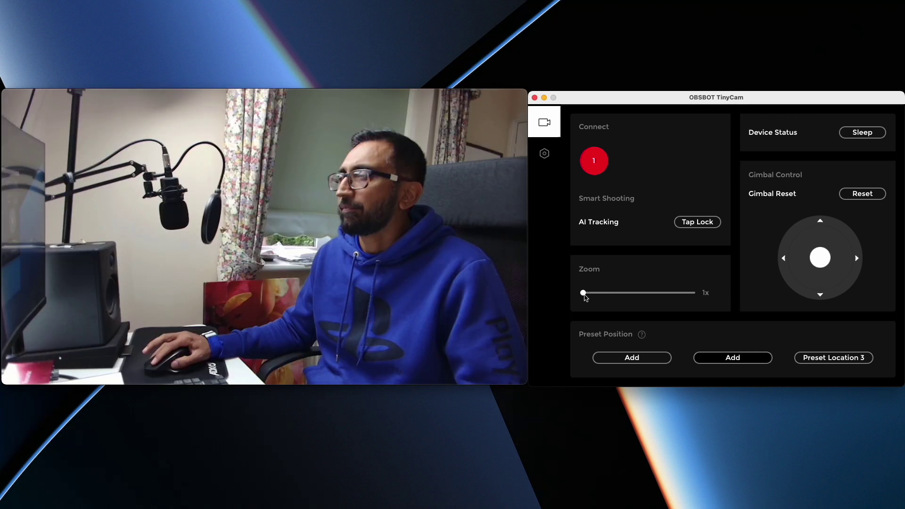
pyautogui.moveTo(584, 293)
pyautogui.mouseDown()
pyautogui.moveTo(602, 293)
pyautogui.moveTo(583, 292)
pyautogui.mouseUp()
pyautogui.moveTo(820, 257)
pyautogui.mouseDown()
pyautogui.moveTo(817, 274)
pyautogui.moveTo(812, 262)
pyautogui.moveTo(796, 269)
pyautogui.mouseUp()
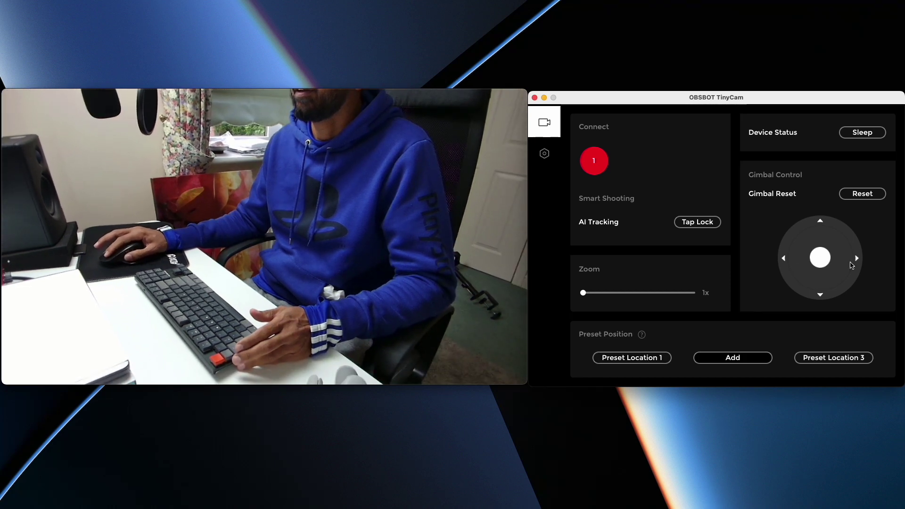
# Pan the camera left, save that framing as Preset Location 2, re-centre, and open system settings.
pyautogui.click(863, 195)
pyautogui.moveTo(820, 257); pyautogui.dragTo(798, 251)
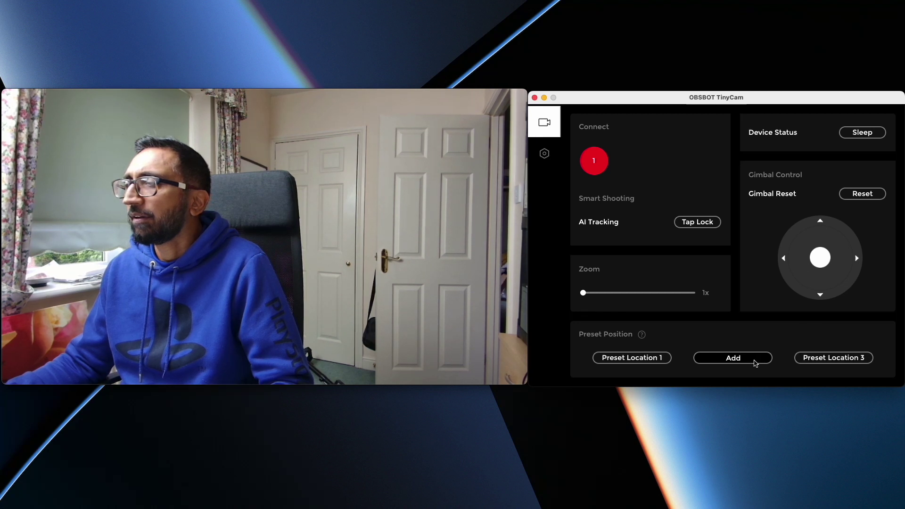
pyautogui.click(754, 361)
pyautogui.click(864, 195)
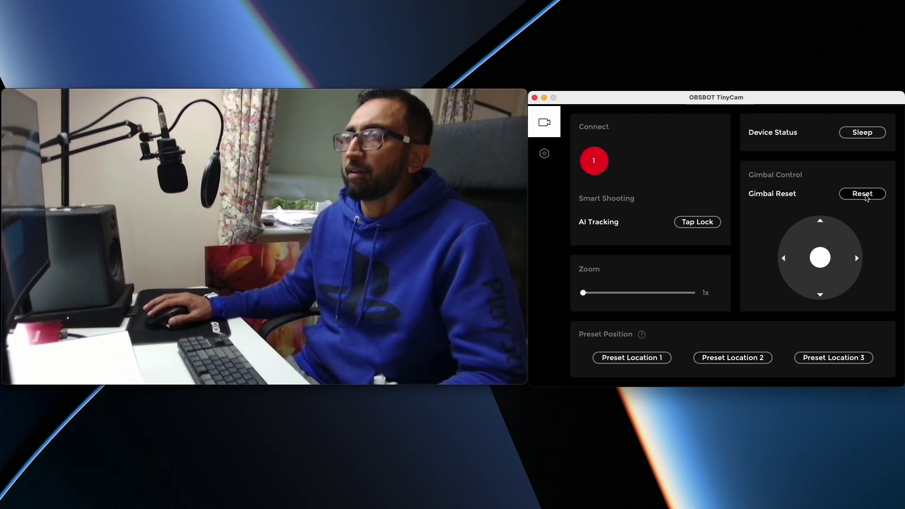
pyautogui.click(544, 154)
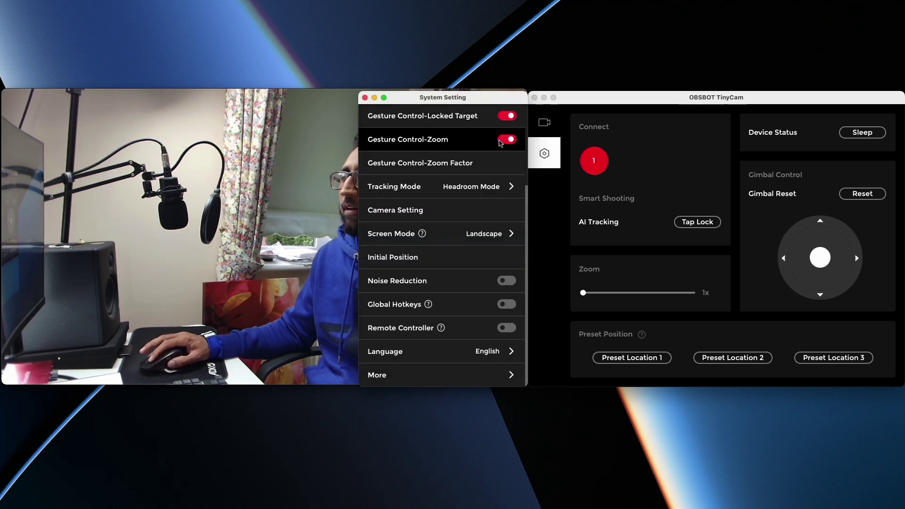
# Review the gesture Zoom Factor and Tracking Mode options without changing them.
pyautogui.click(499, 163)
pyautogui.click(649, 181)
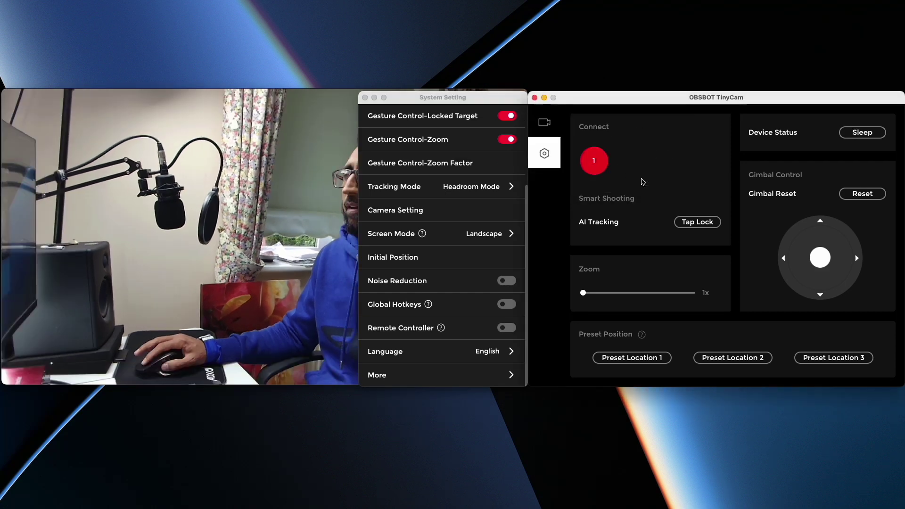
pyautogui.click(510, 186)
# Open and close Camera Setting, then view Initial Position and cancel without changes.
pyautogui.click(490, 212)
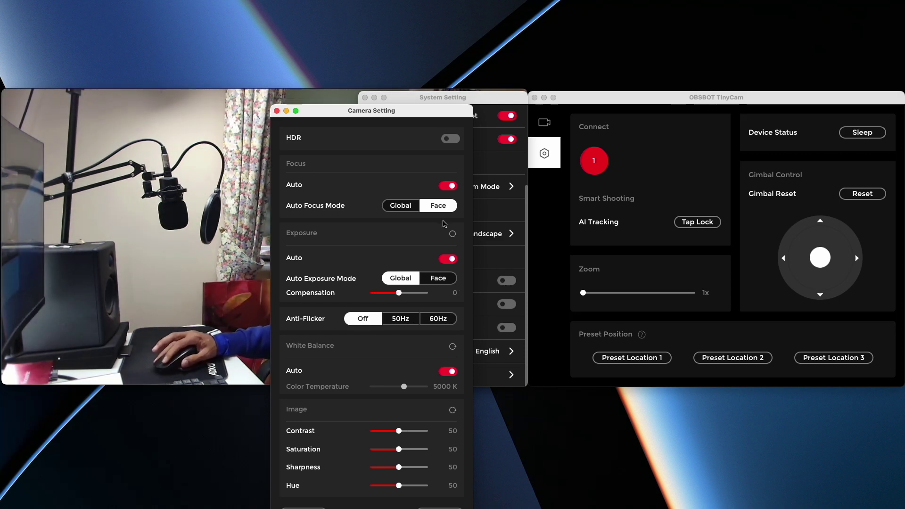
pyautogui.click(277, 111)
pyautogui.moveTo(483, 233)
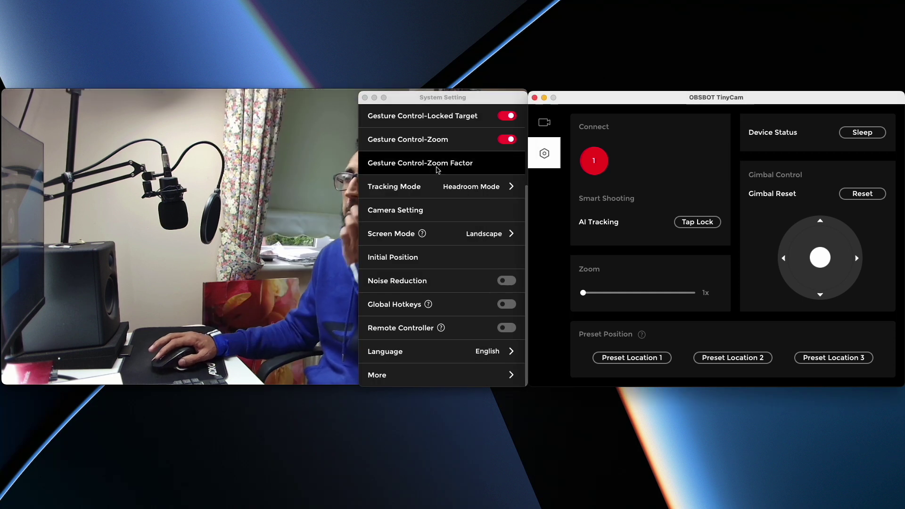
pyautogui.click(491, 257)
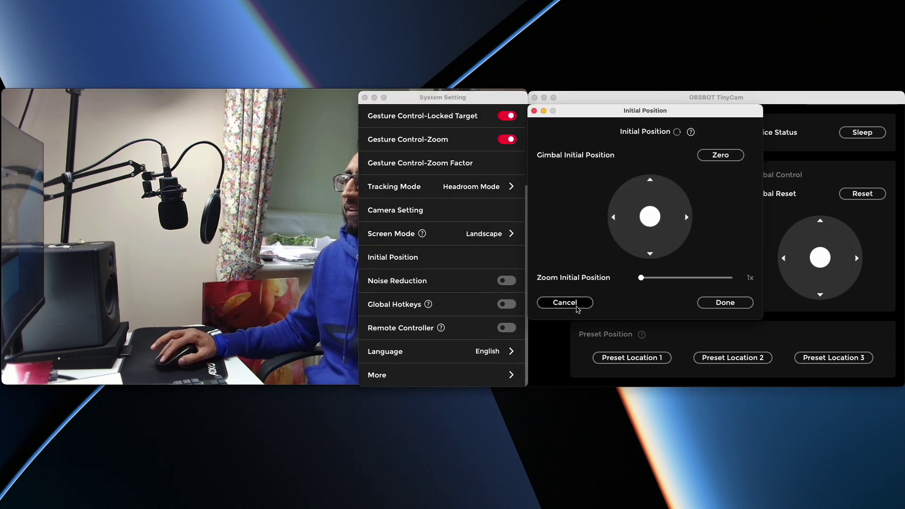
pyautogui.click(564, 303)
pyautogui.moveTo(442, 375)
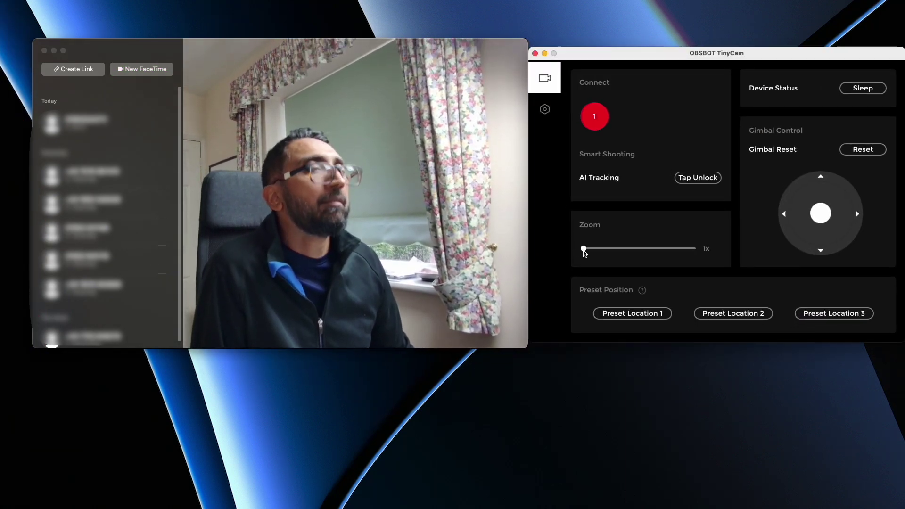
# Set the TinyCam zoom to 1.09x for a slightly tighter FaceTime frame.
pyautogui.moveTo(607, 253); pyautogui.dragTo(583, 248)
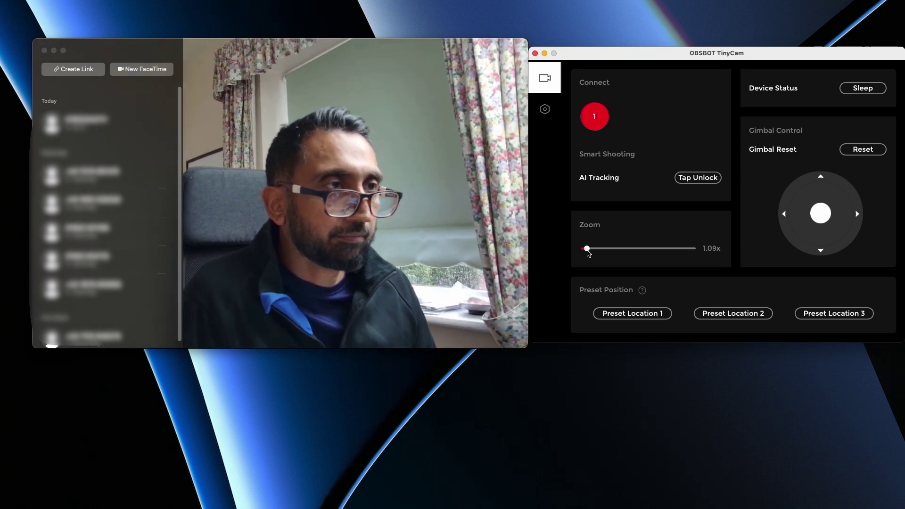